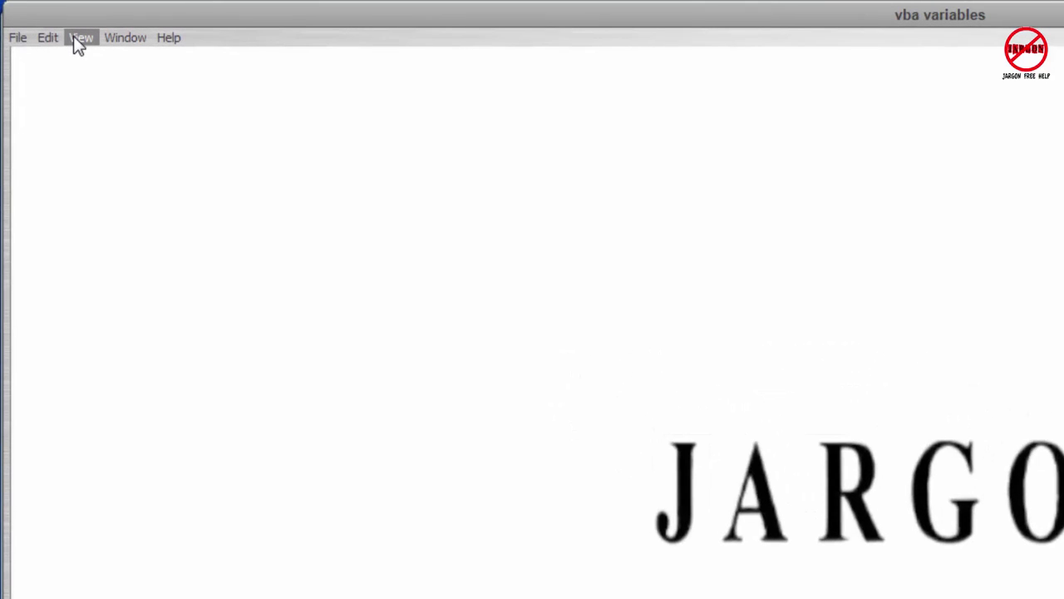
Turn on View > Loop for 'vba variables', skip near its end, and pause after it restarts
left_click(81, 37)
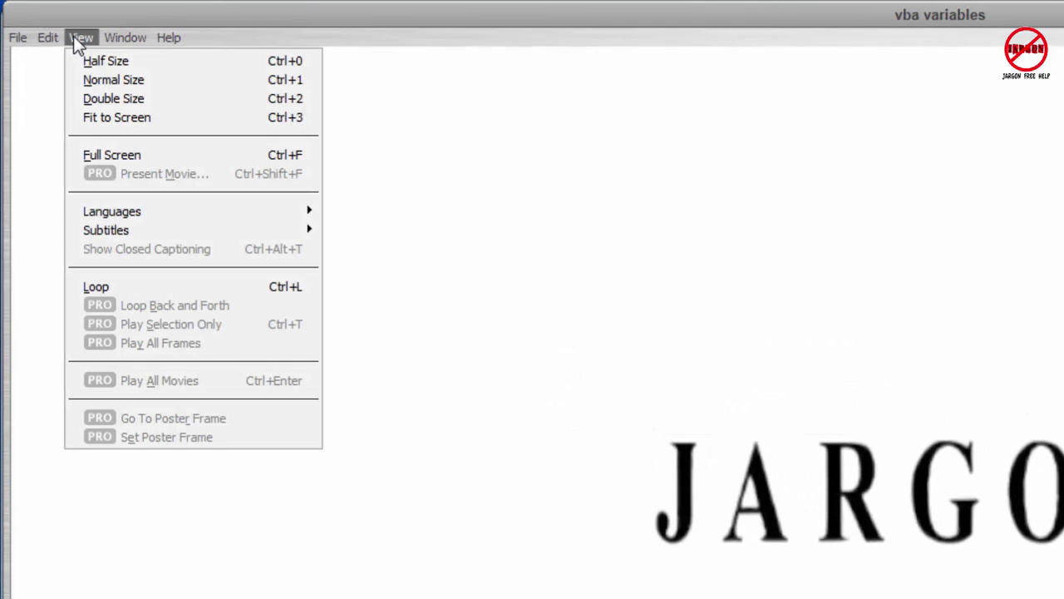
left_click(170, 289)
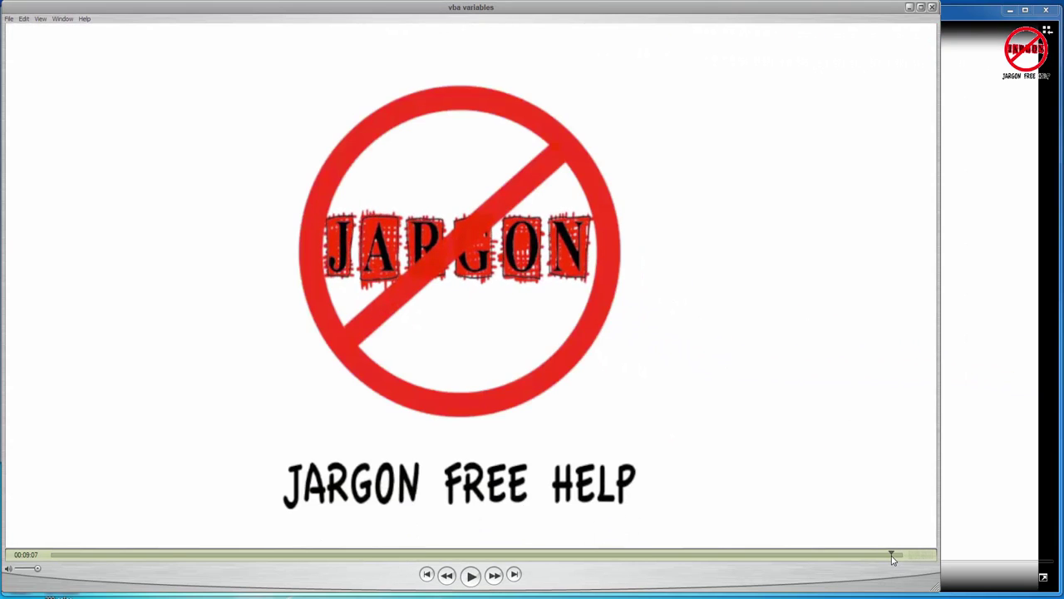
left_click(893, 554)
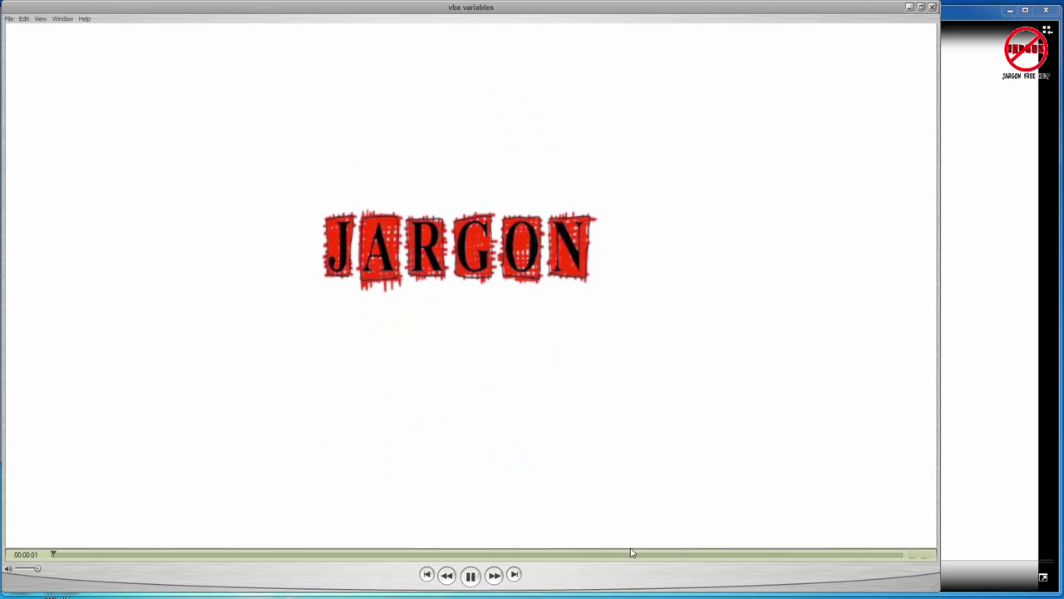
left_click(471, 574)
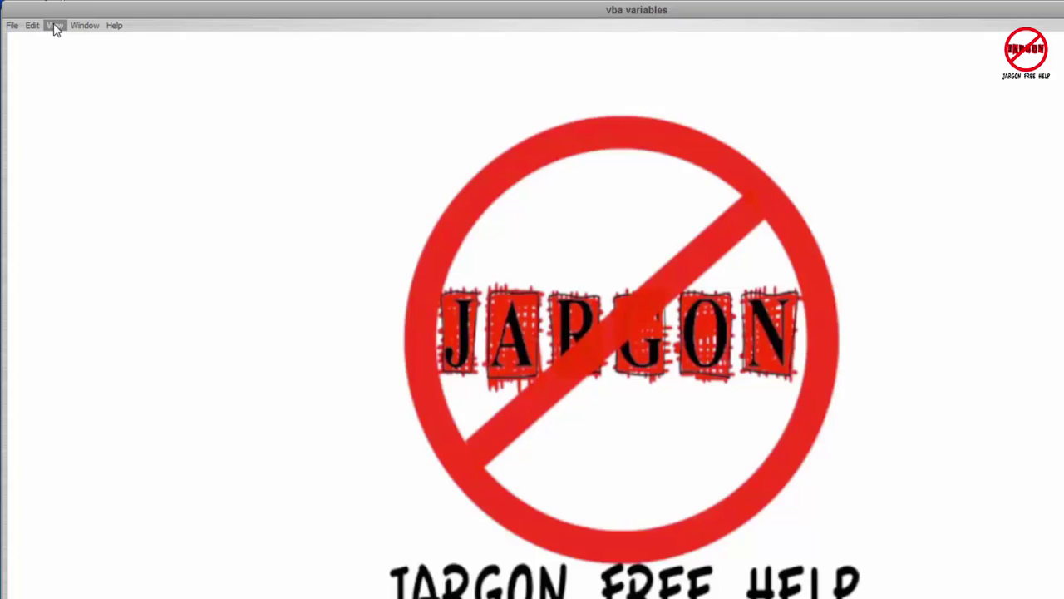
left_click(40, 18)
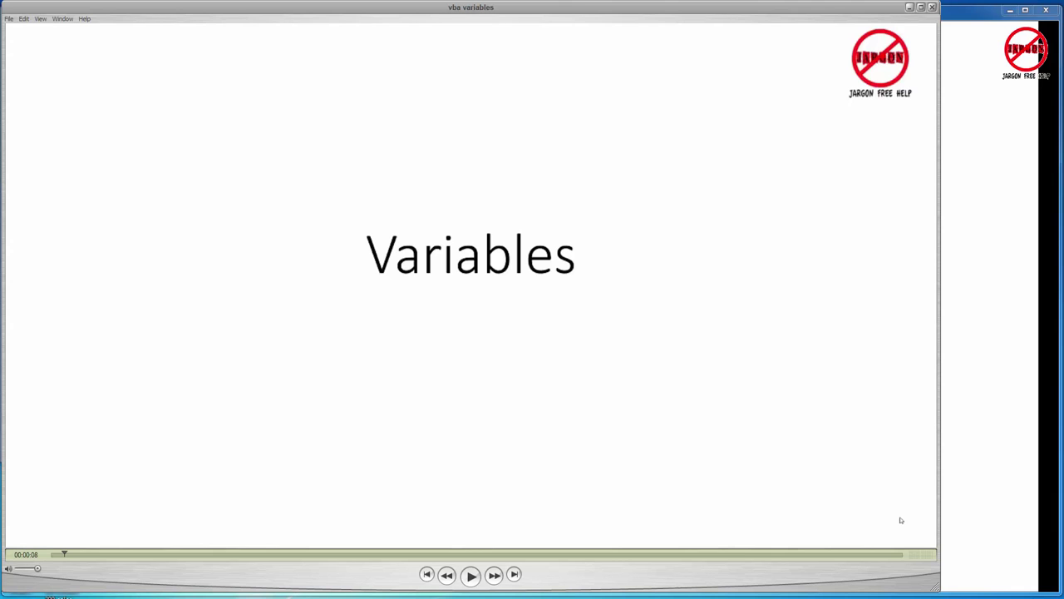
Turn on Repeat for 'excel entering data' in Windows Media Player and test playback with the seek bar
key("alt+Tab")
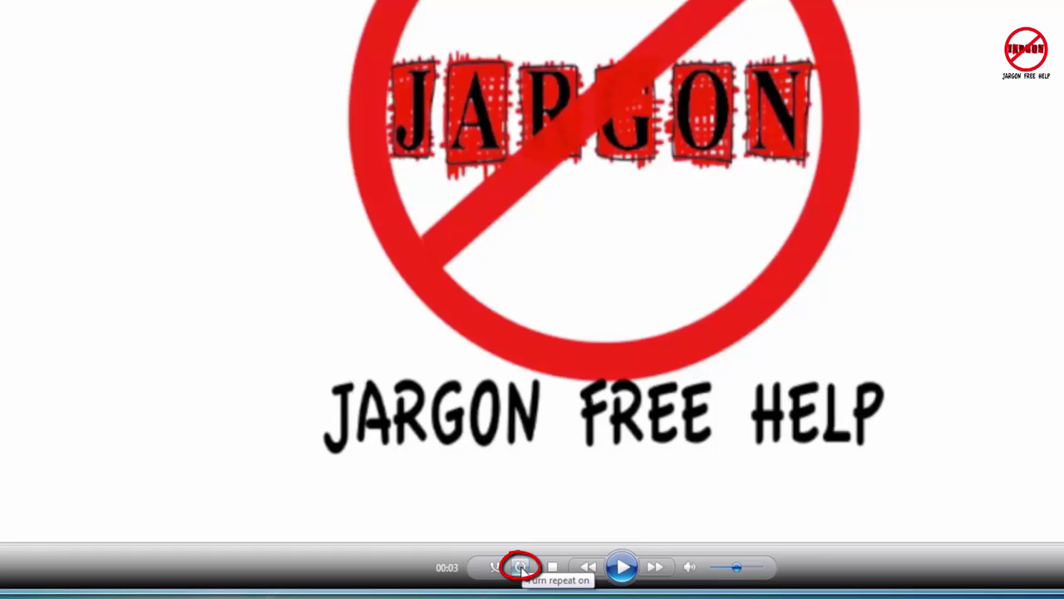
left_click(522, 568)
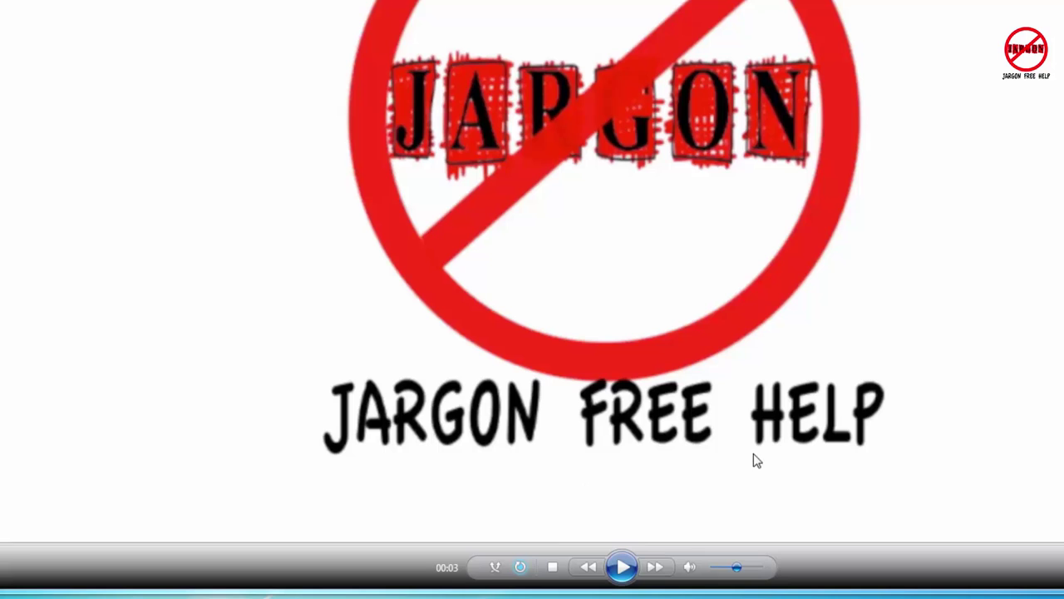
left_click(622, 570)
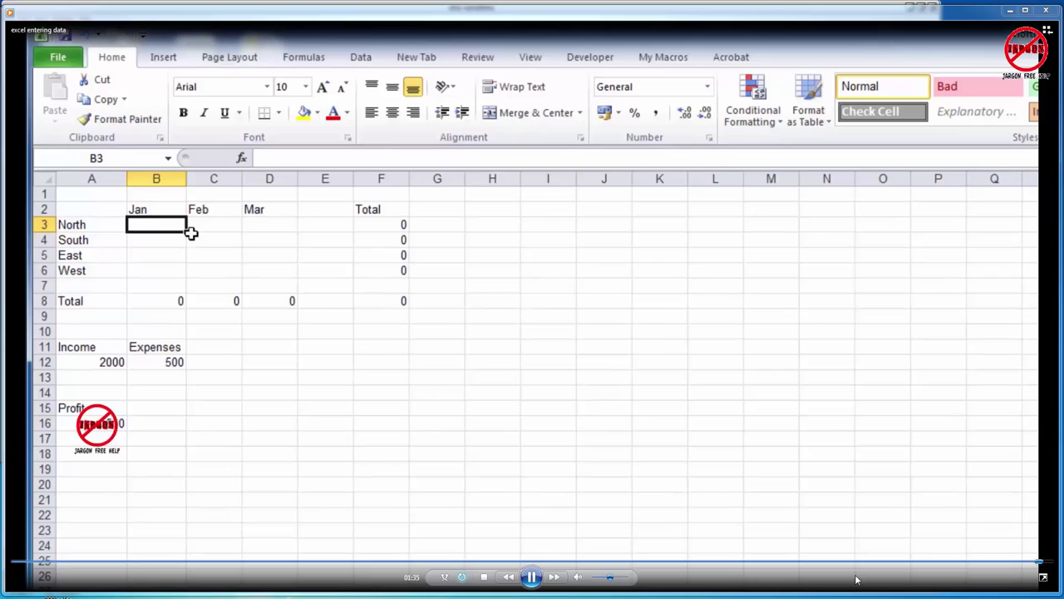
left_click(1039, 562)
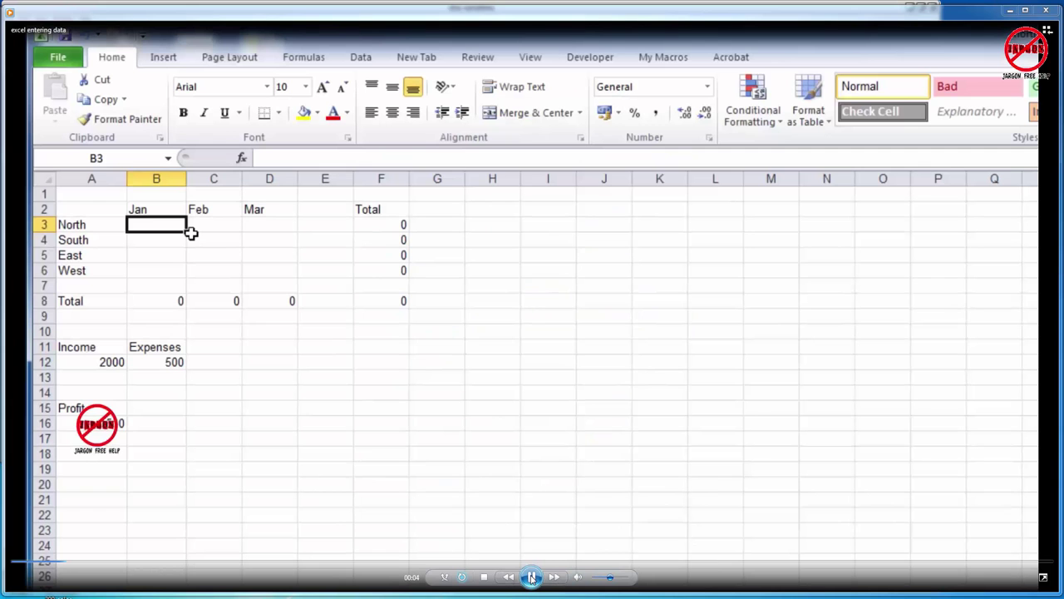
Show the looping 'excel entering data' video full screen, then pause it at eight seconds
left_click(532, 577)
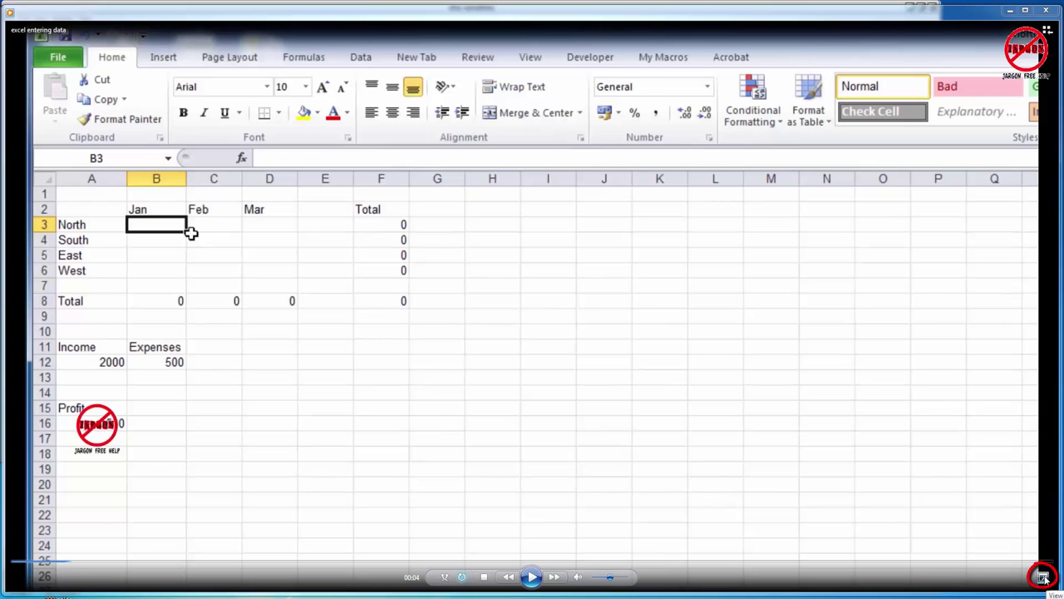
left_click(1044, 576)
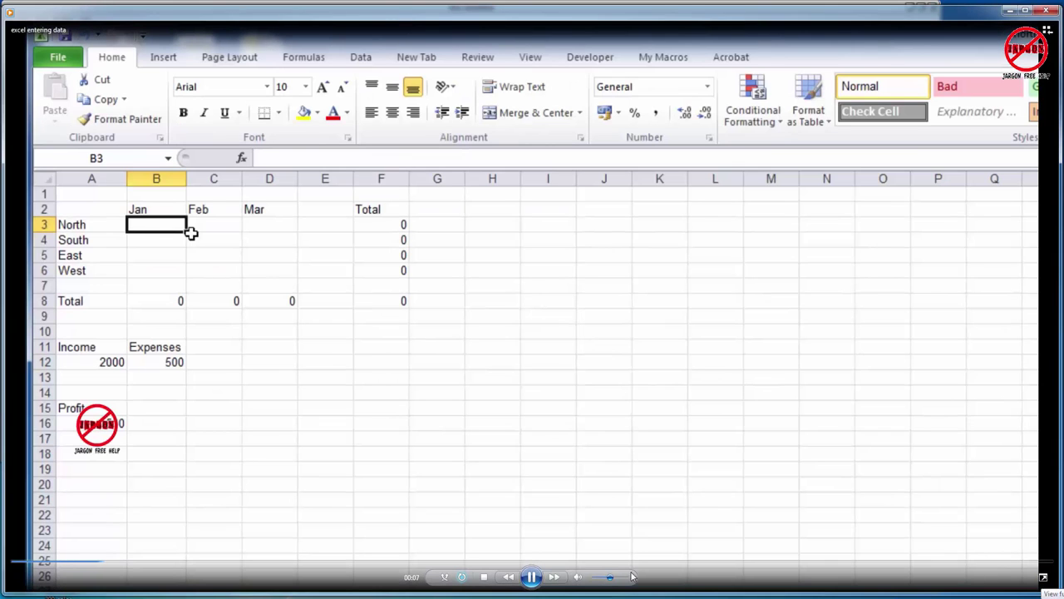
left_click(530, 576)
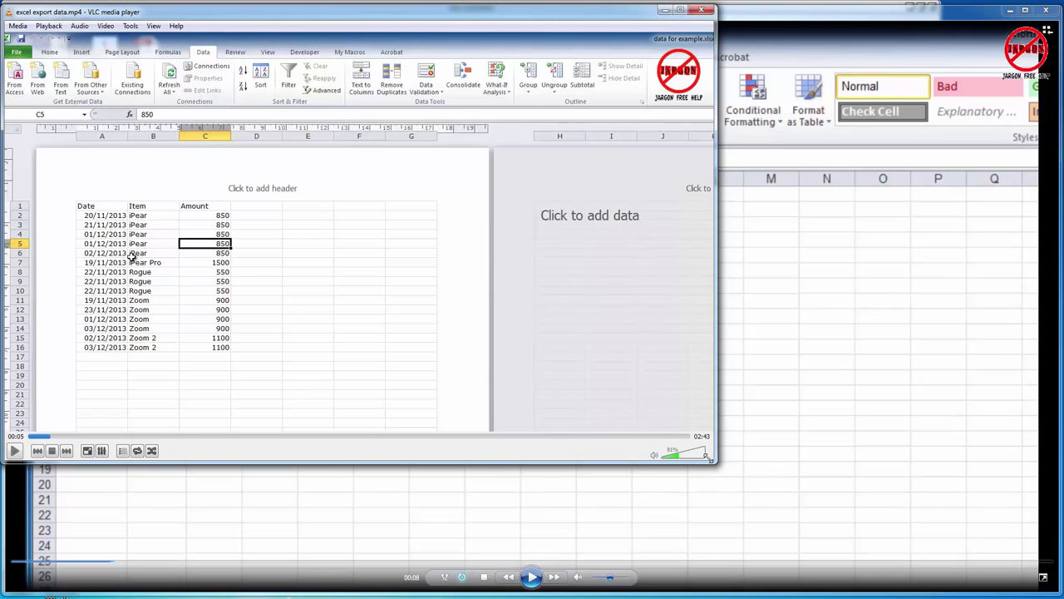
Enlarge the VLC window to nearly fill the screen and cycle the loop button to Loop All
left_click_drag(720, 460, 1046, 579)
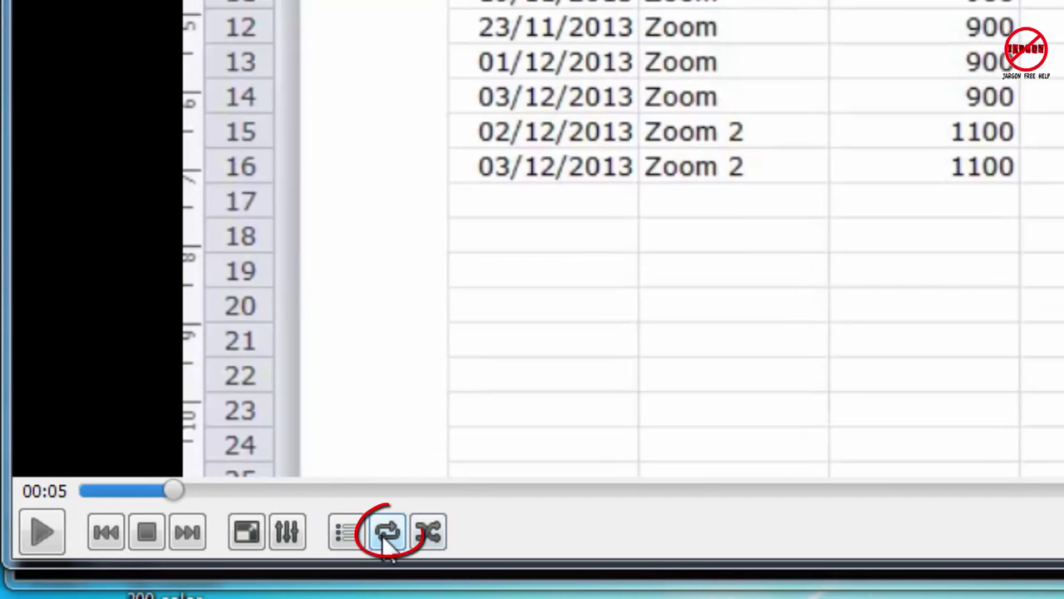
left_click(389, 533)
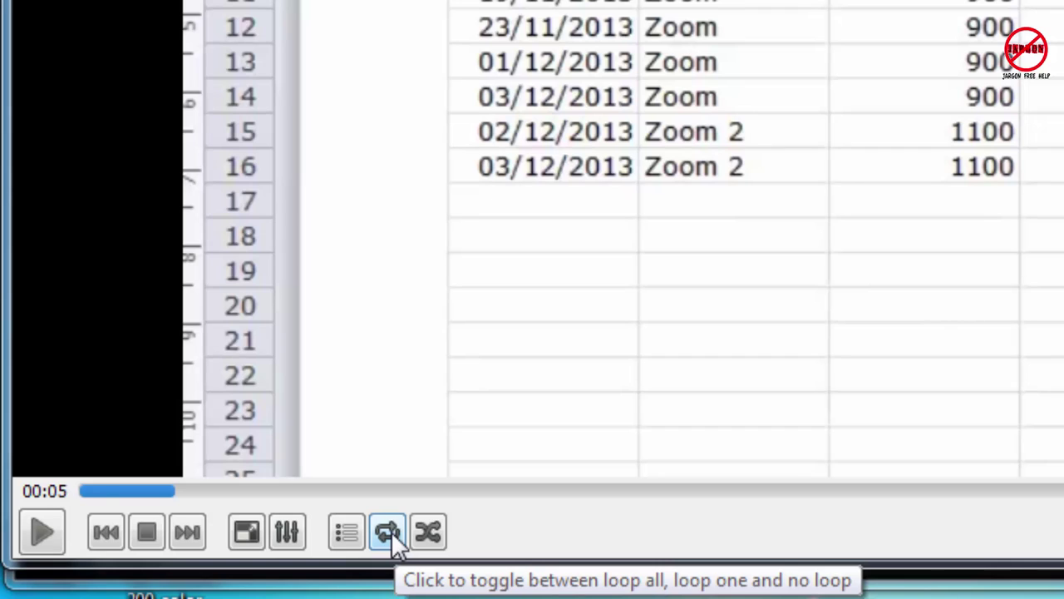
left_click(388, 532)
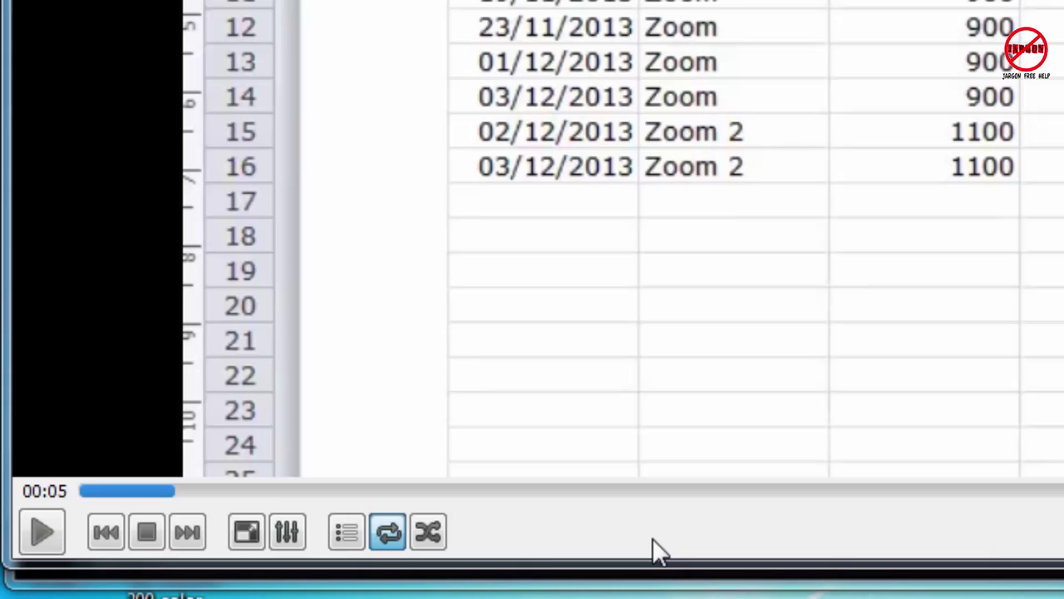
left_click(388, 532)
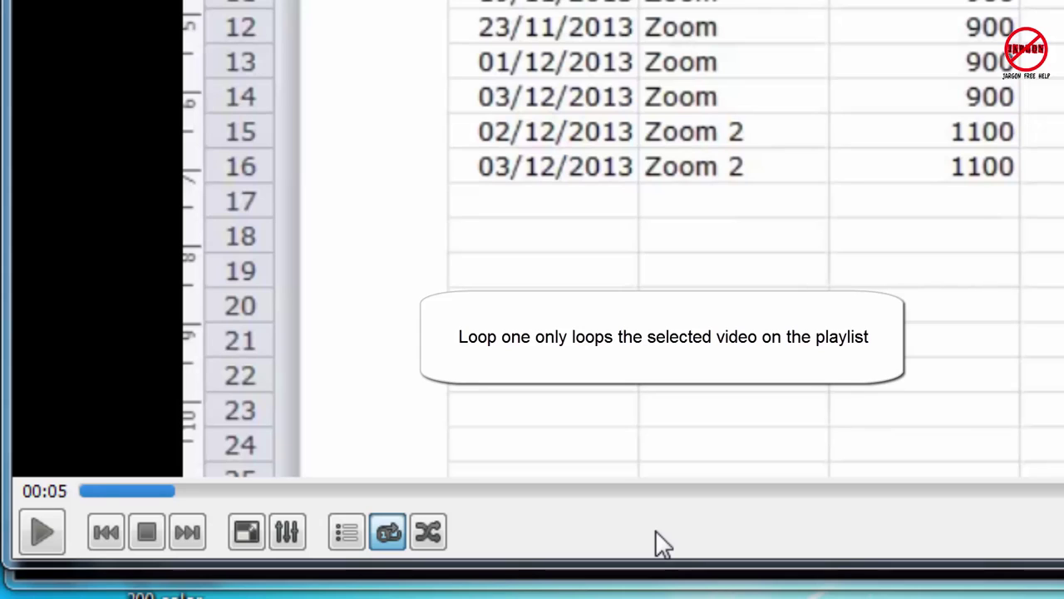
left_click(388, 533)
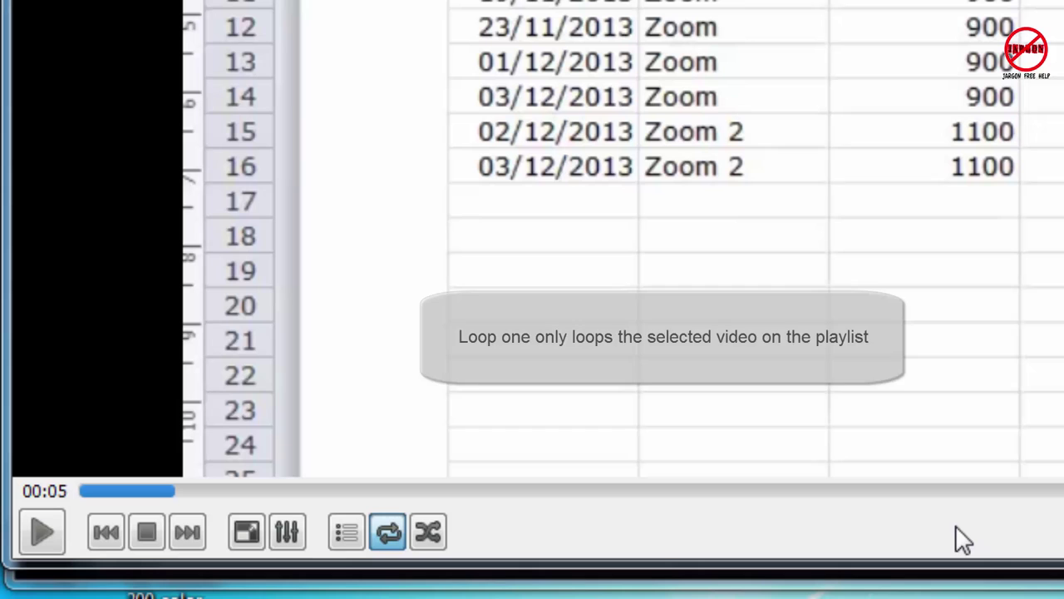
Switch VLC's looping 'excel export data' clip to full screen
left_click(246, 532)
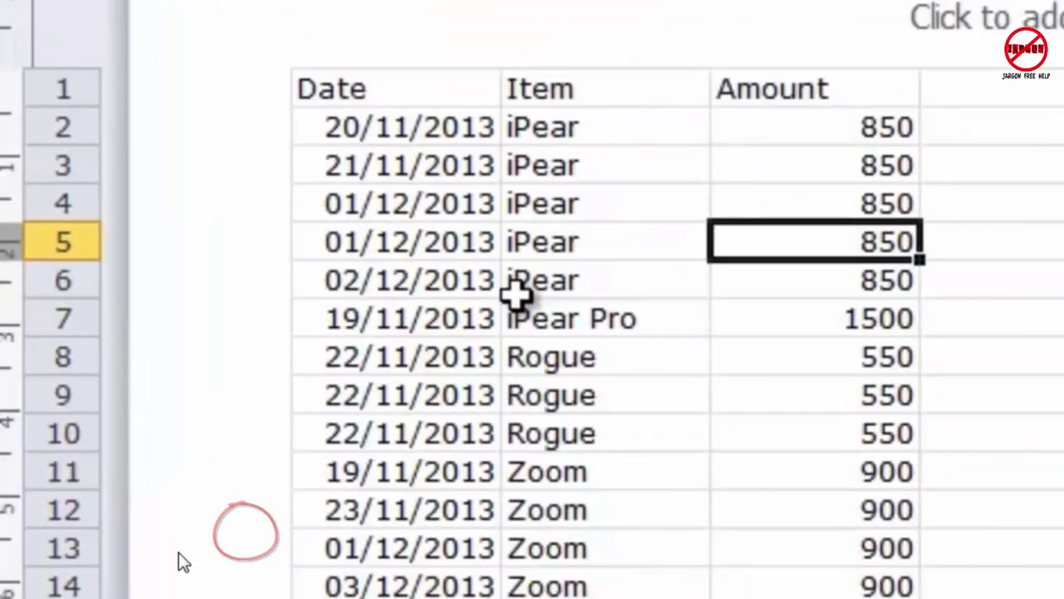